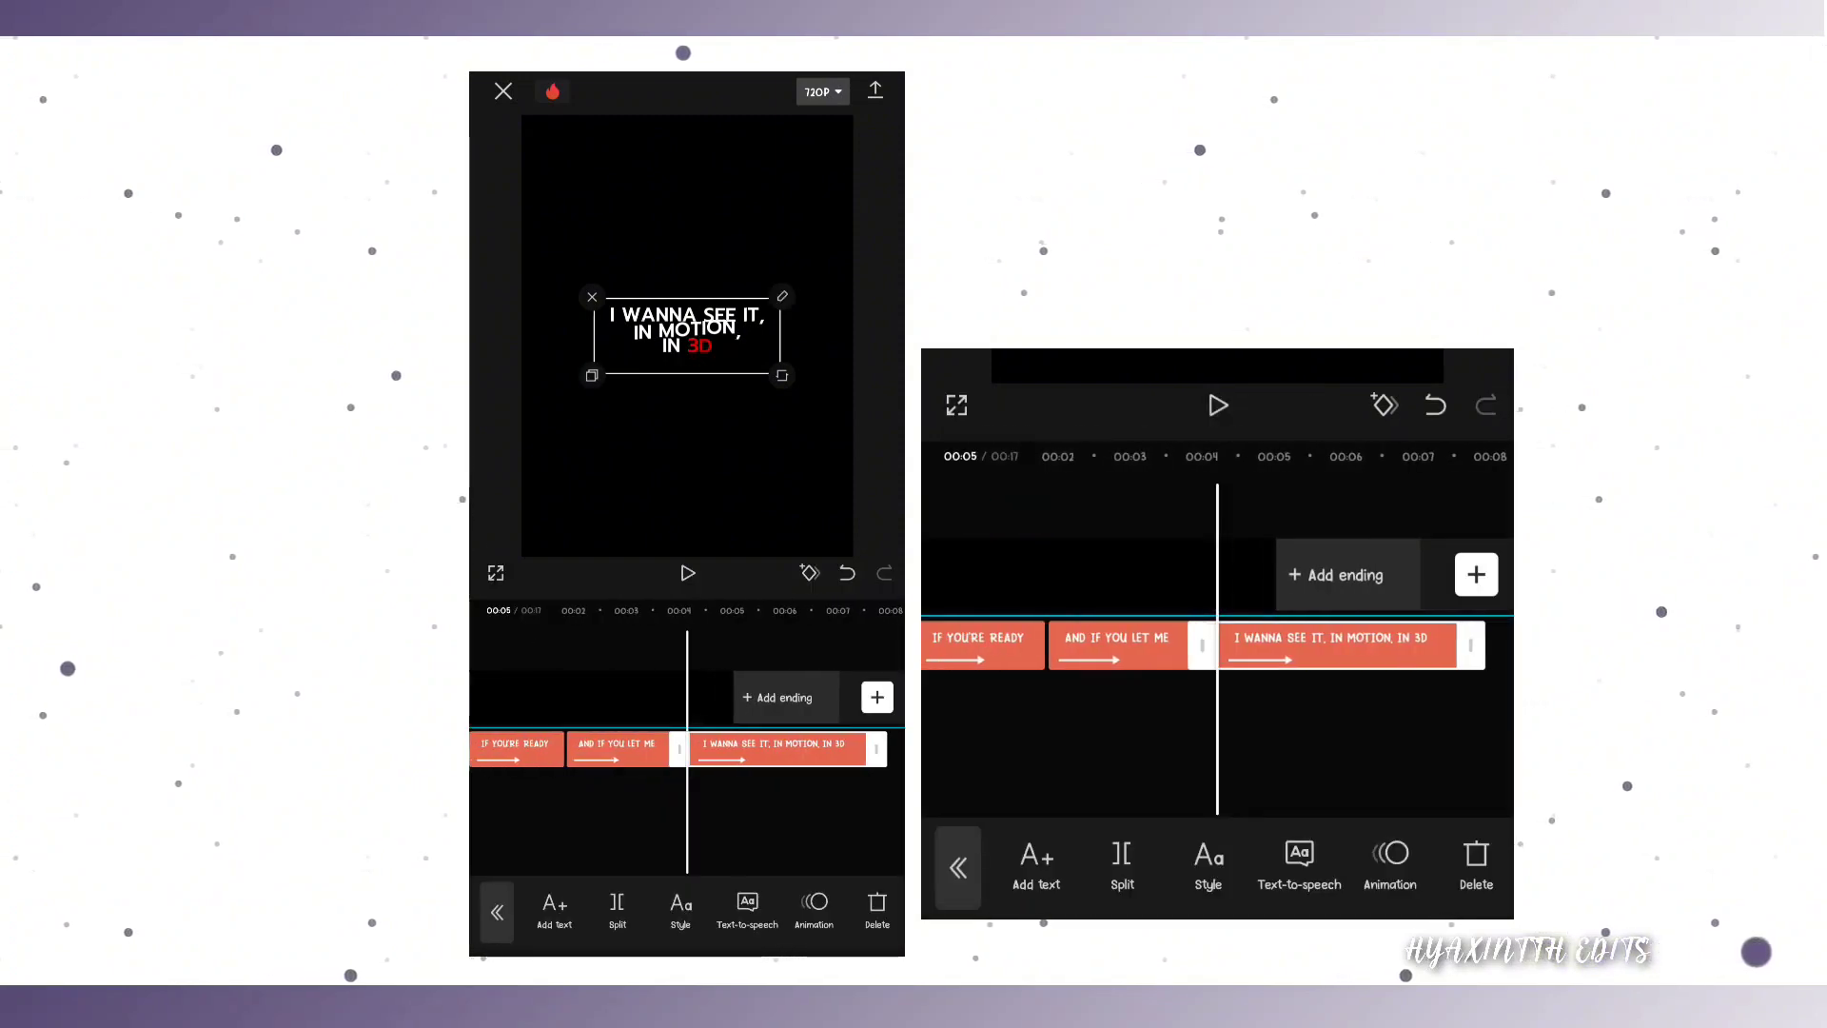
Scrub the playhead back to replay the third lyric, 'I WANNA SEE IT, IN MOTION, IN 3D'.
drag(666, 799, 737, 799)
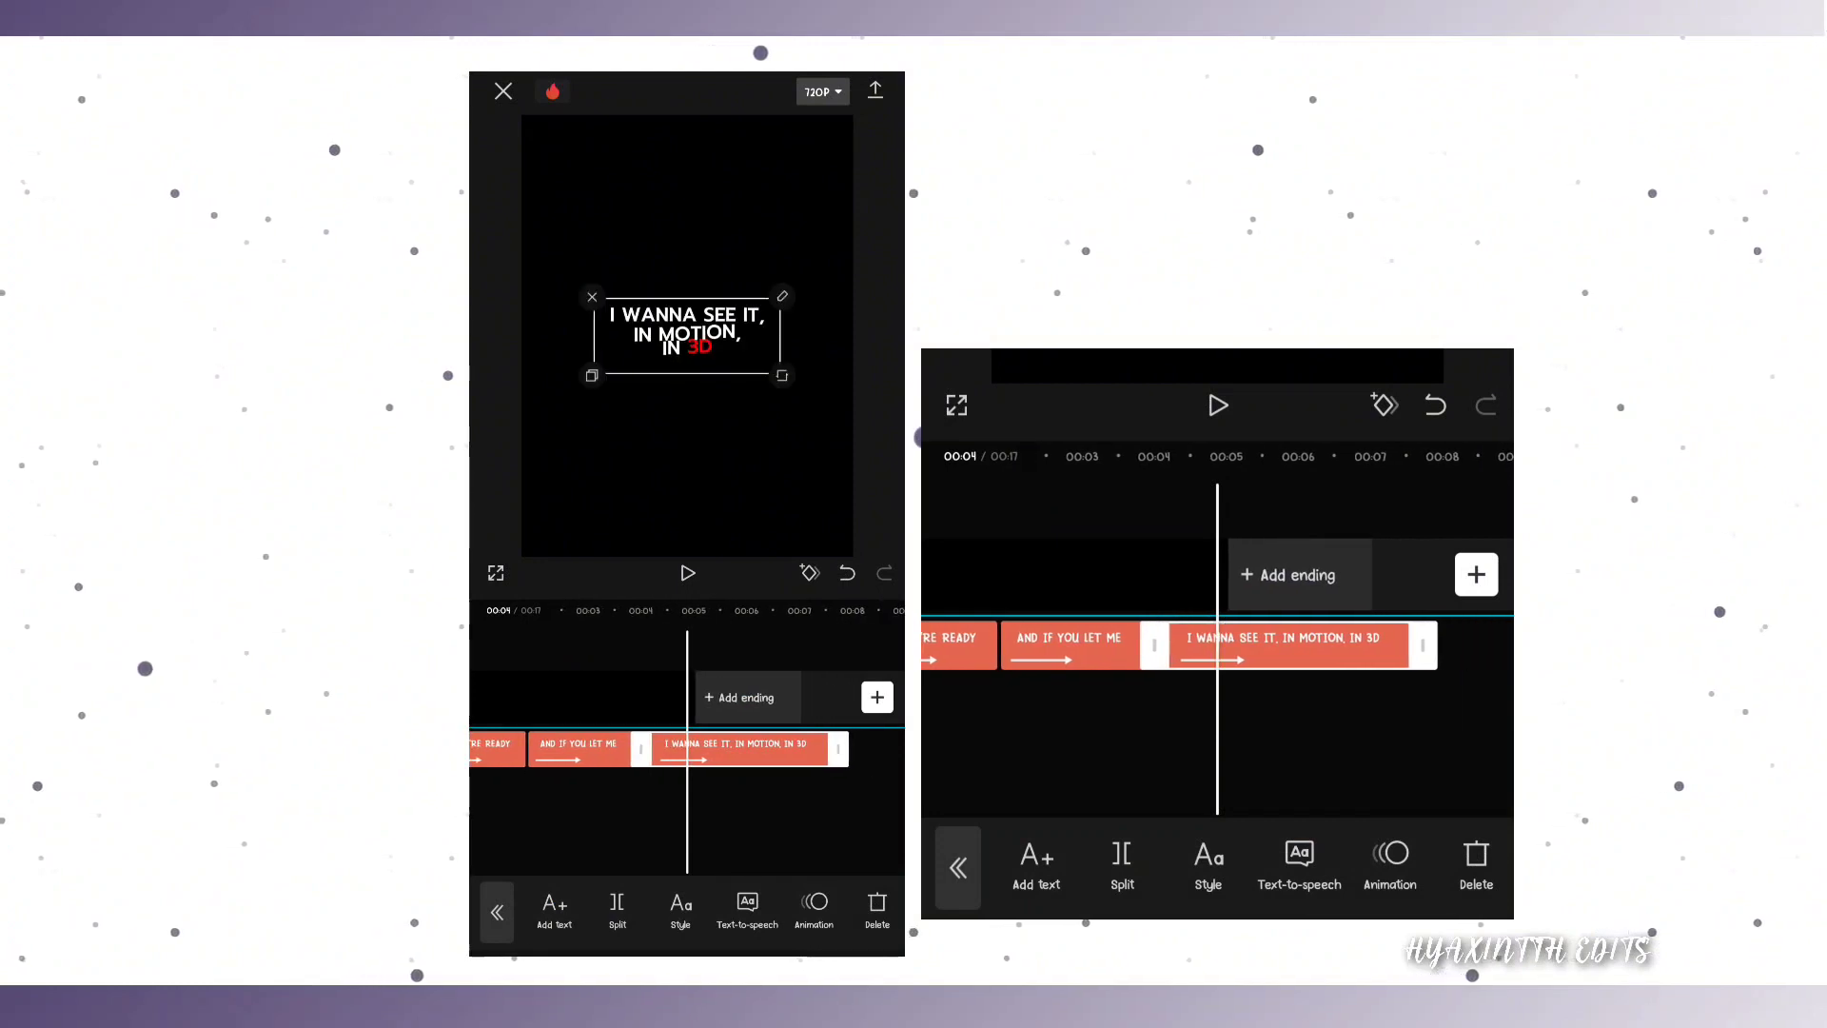
Give the IN 3D lyric a Wave in entrance animation lasting about 3.3 seconds.
click(1390, 866)
click(1211, 762)
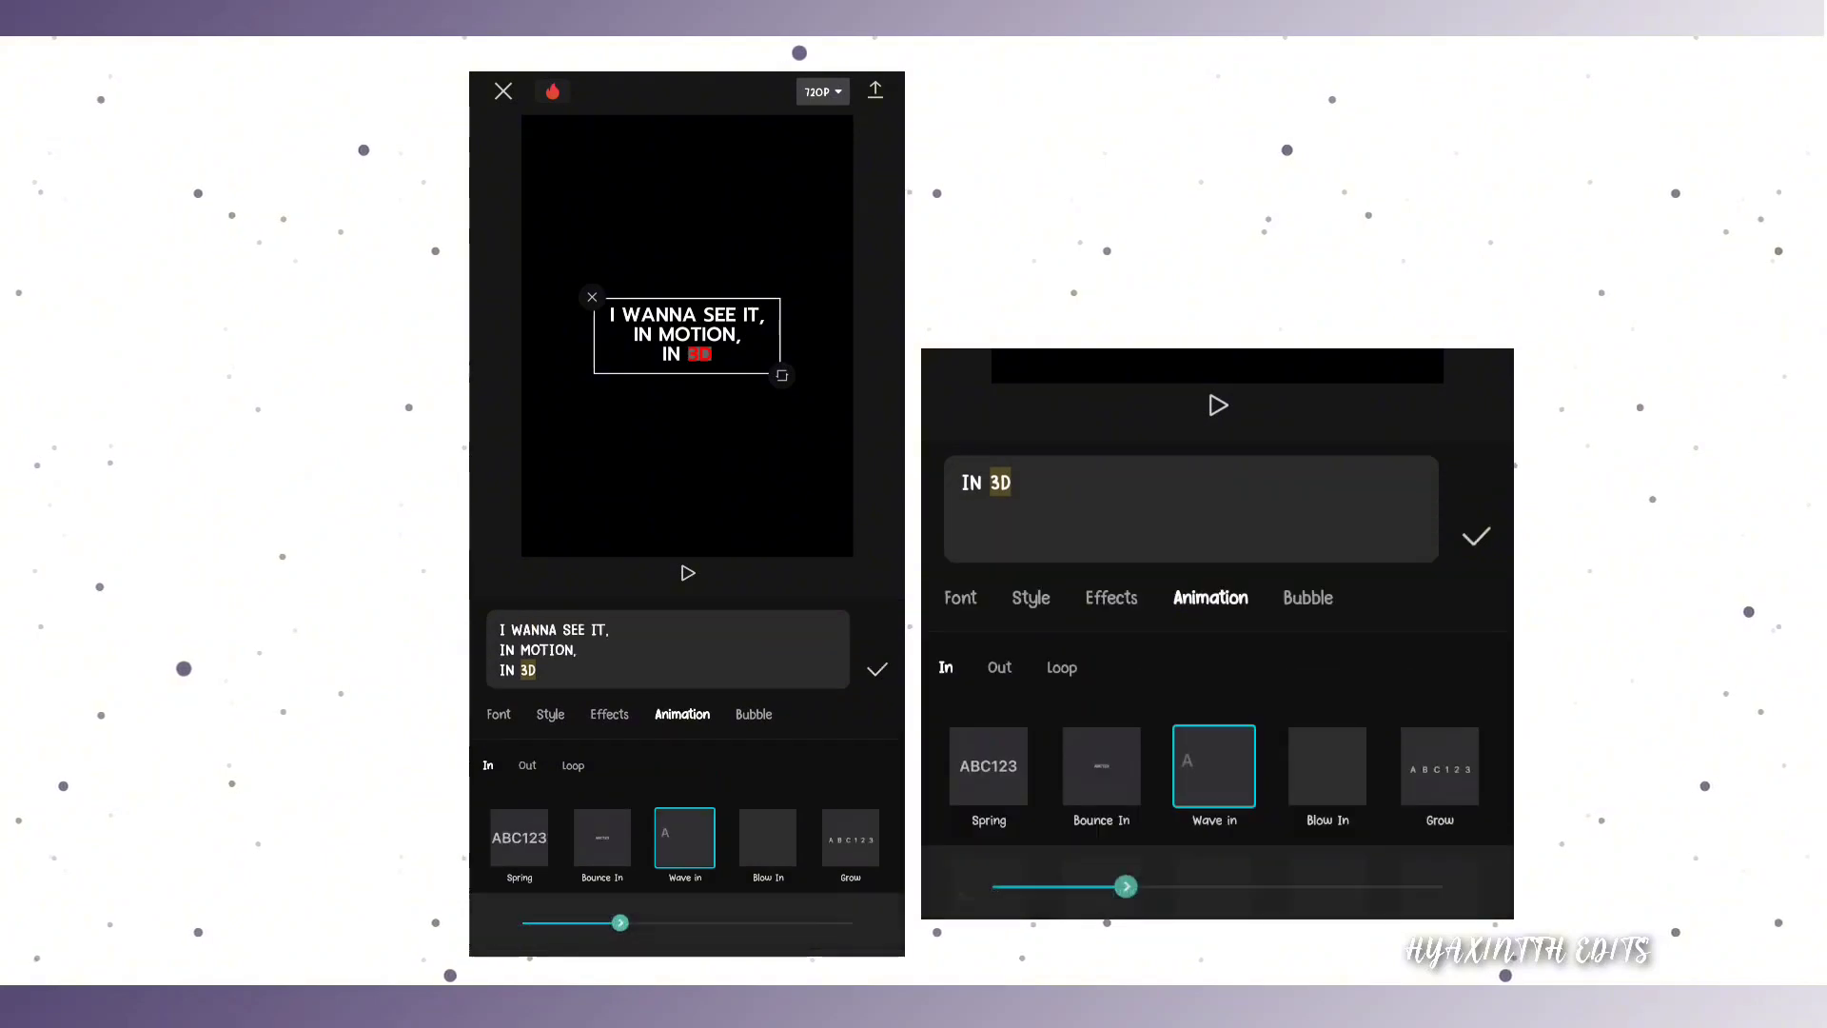
double_click(999, 482)
click(1211, 408)
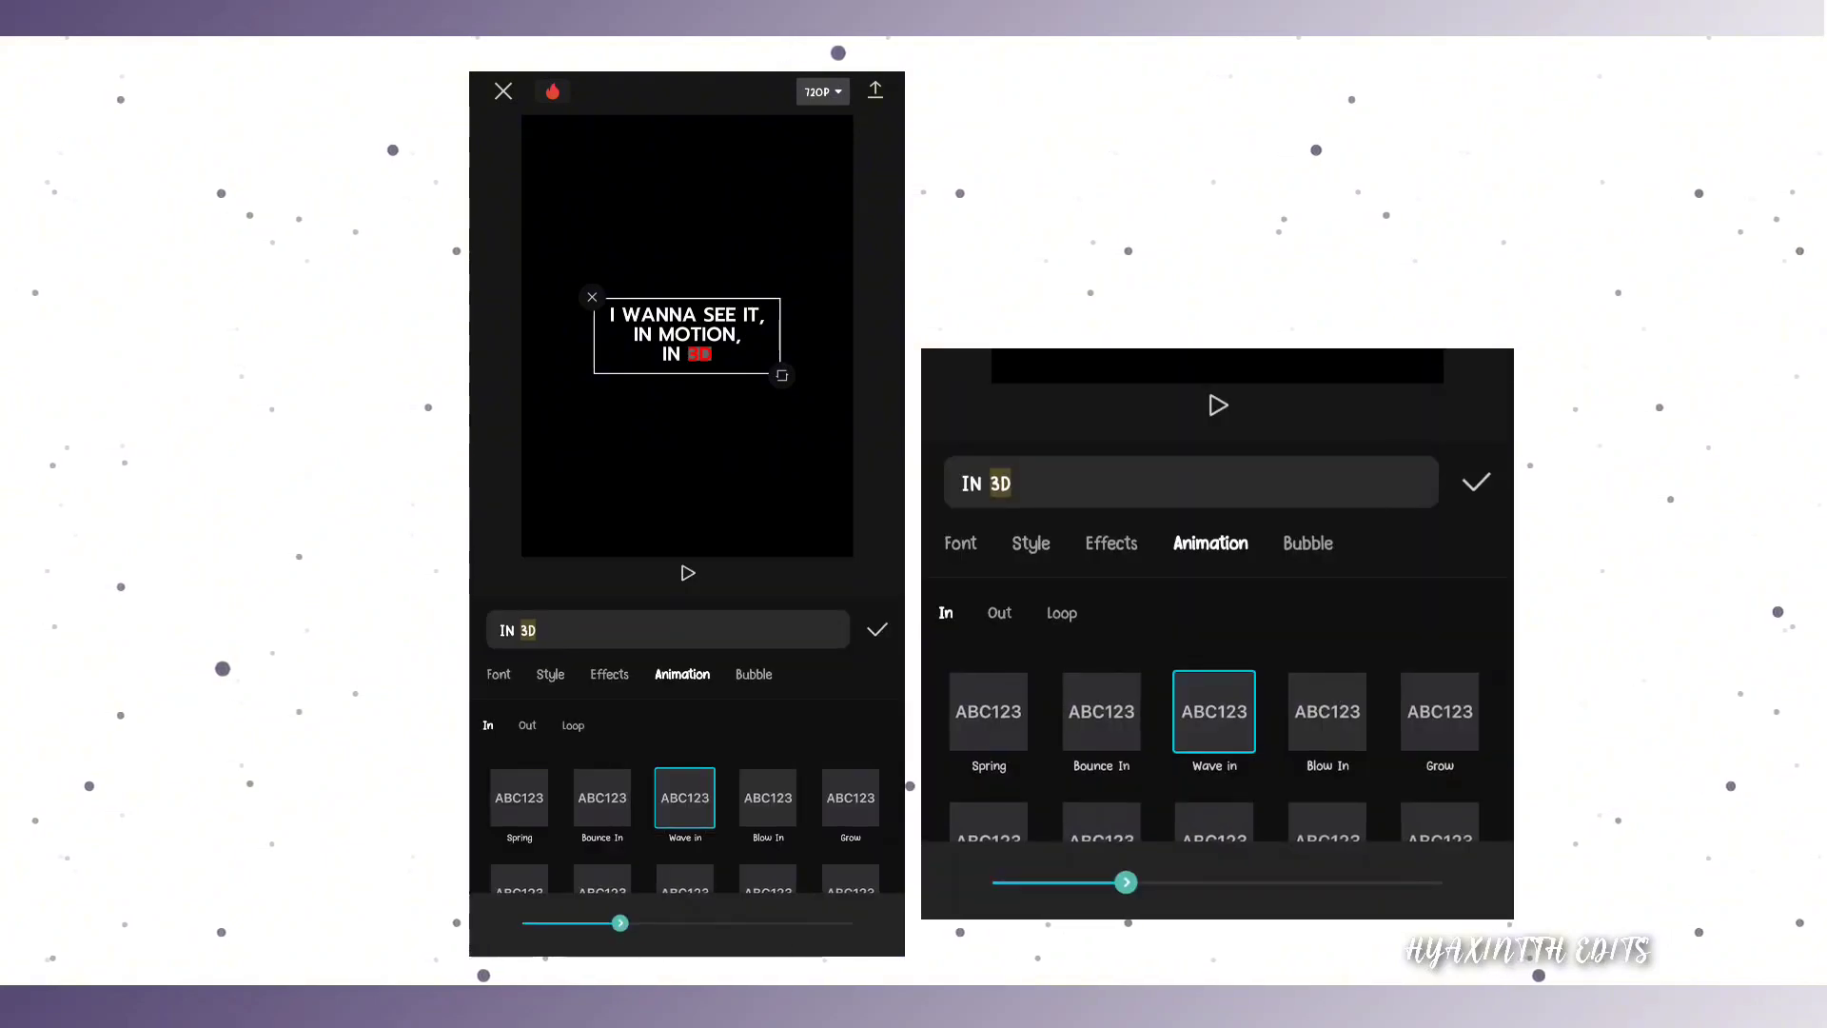
click(1004, 506)
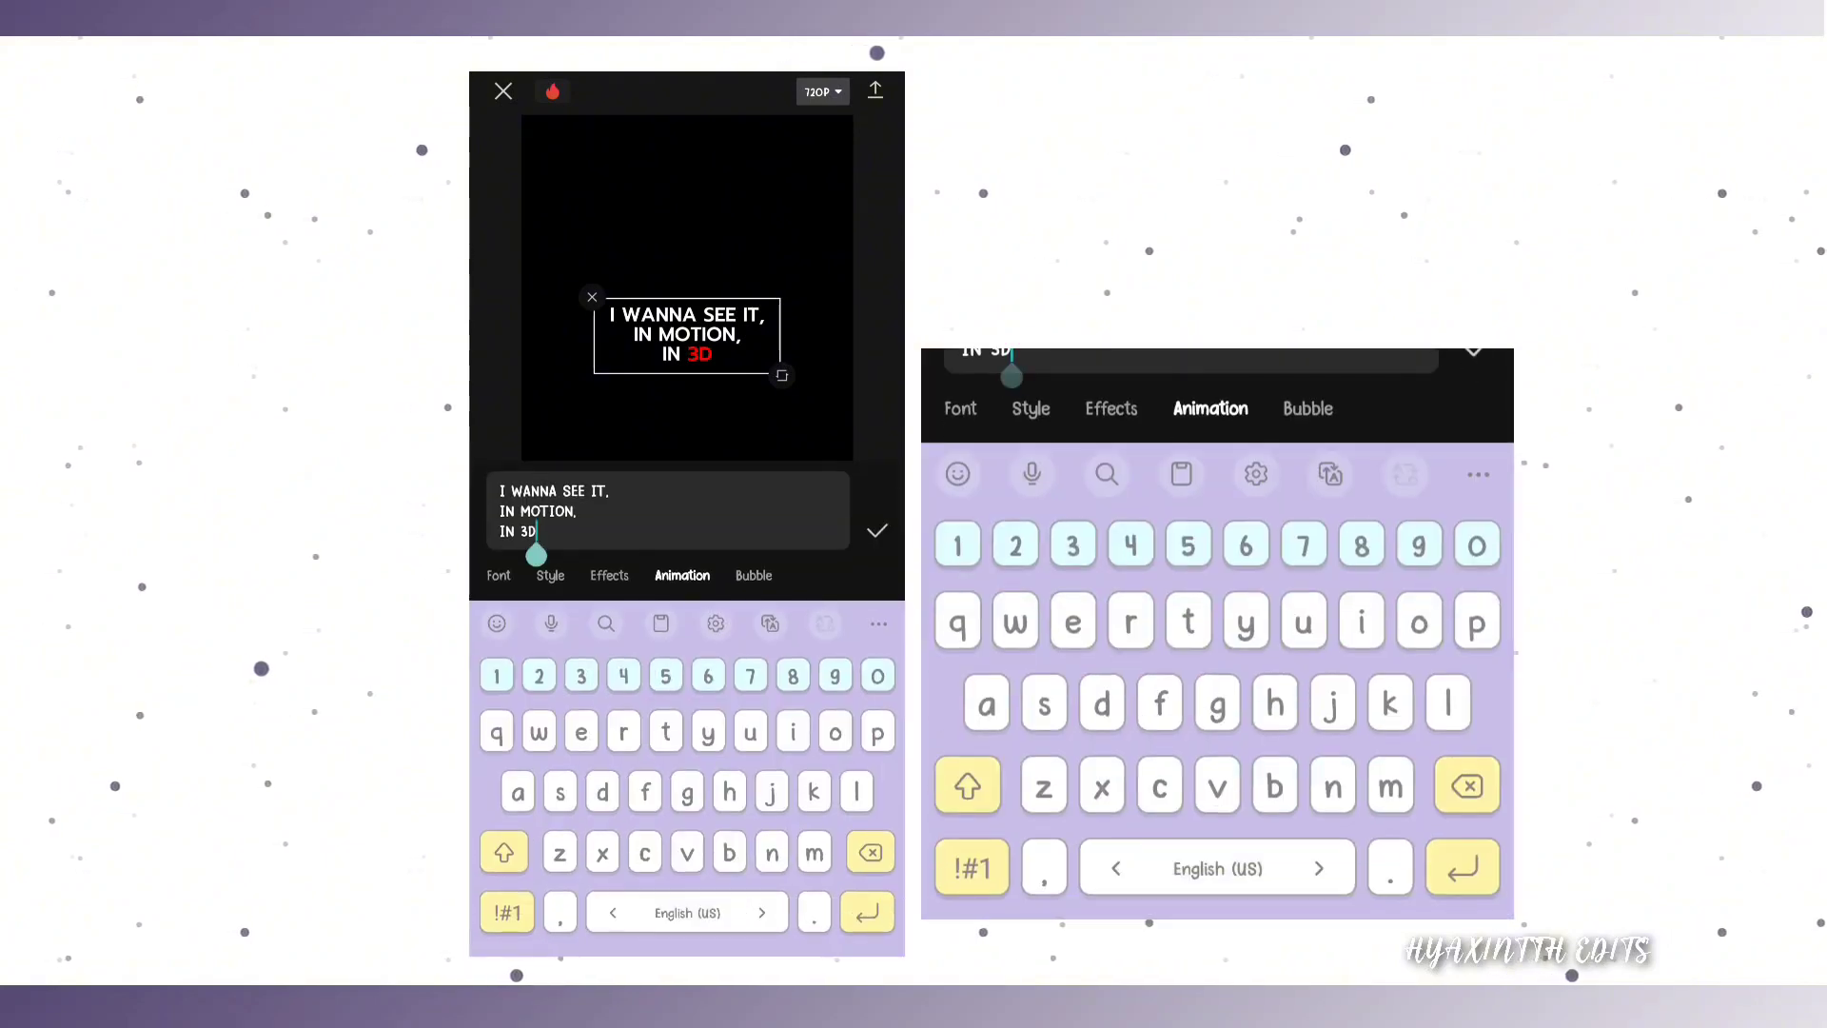
key(Escape)
click(1011, 481)
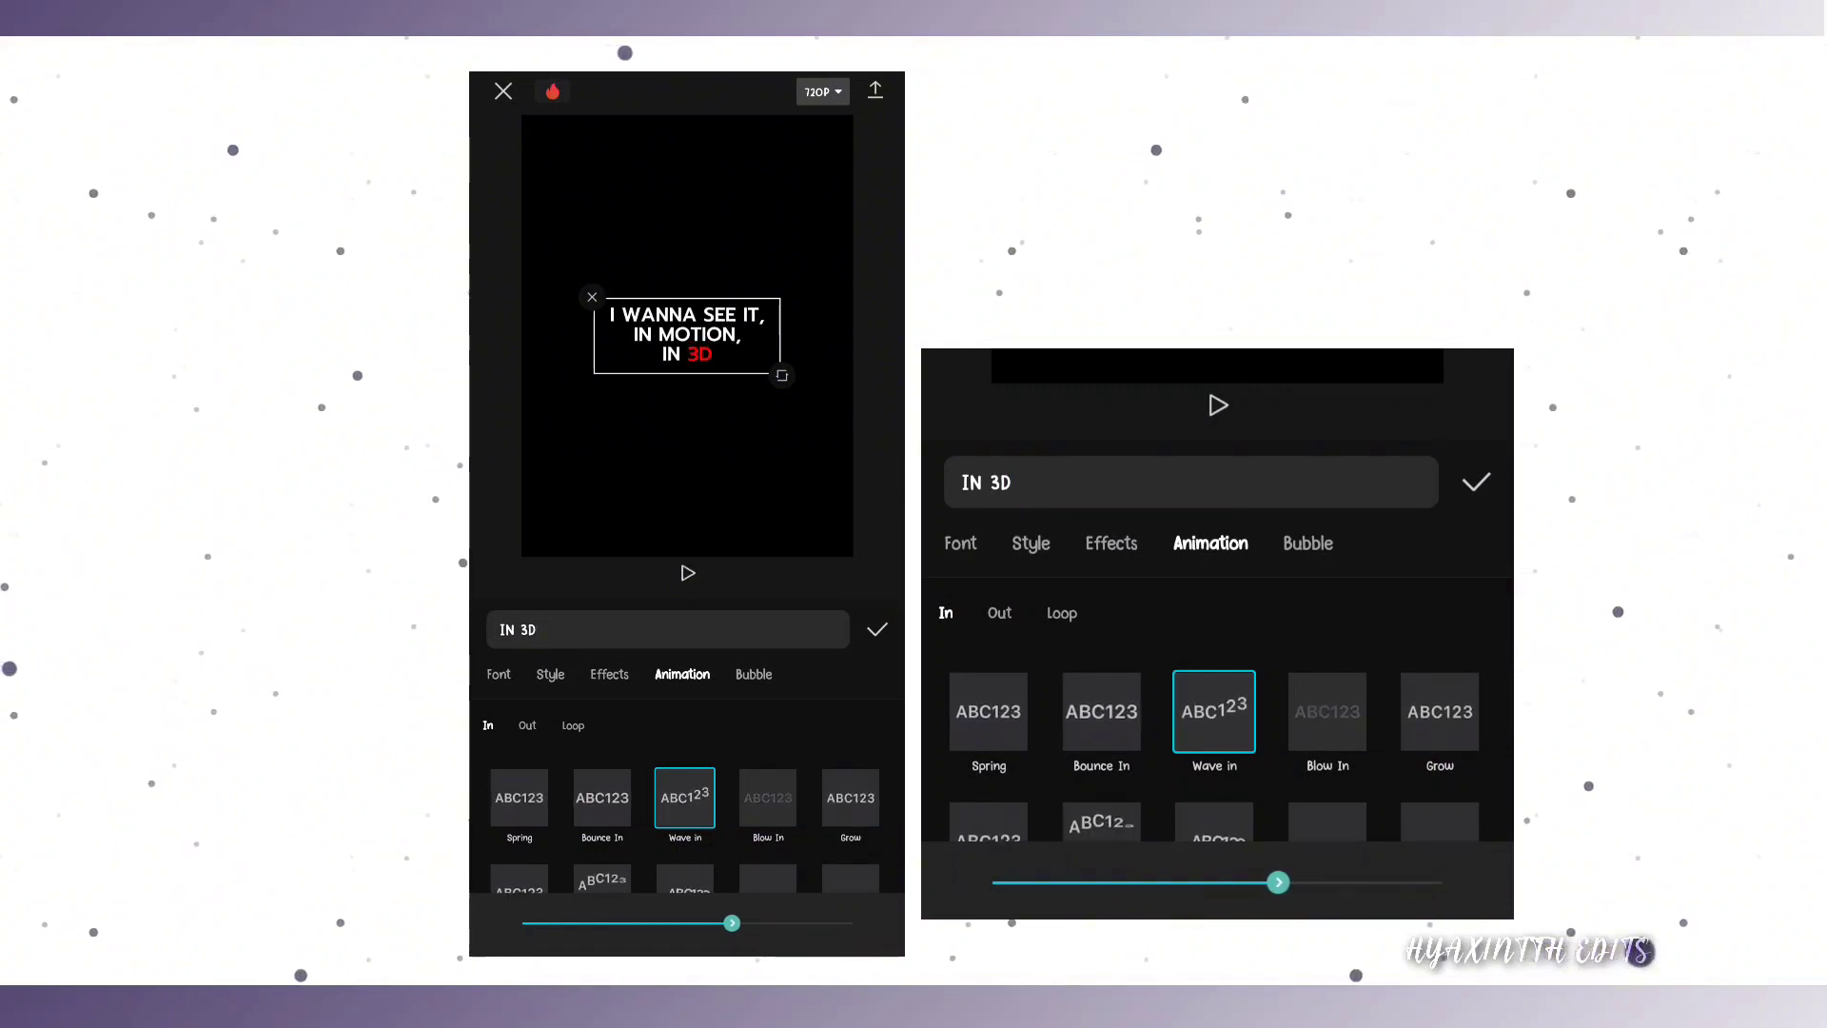
drag(1277, 882, 1391, 882)
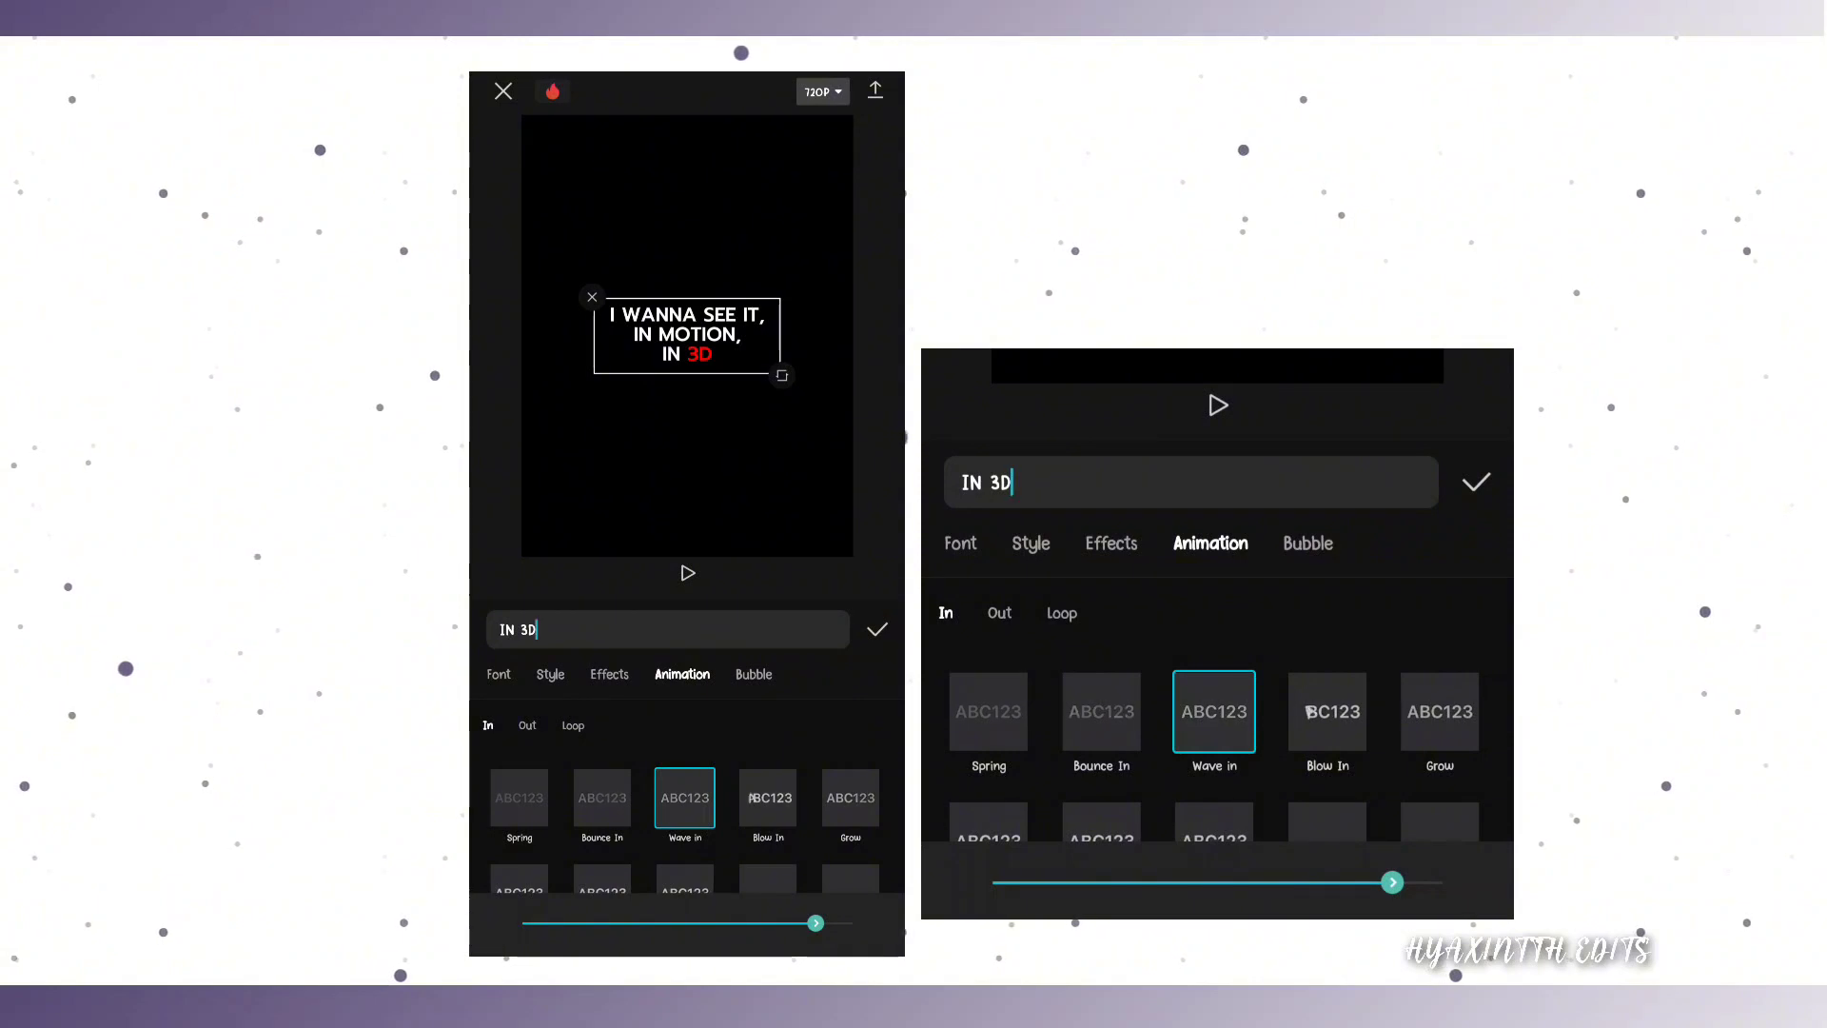
drag(1391, 882, 1443, 882)
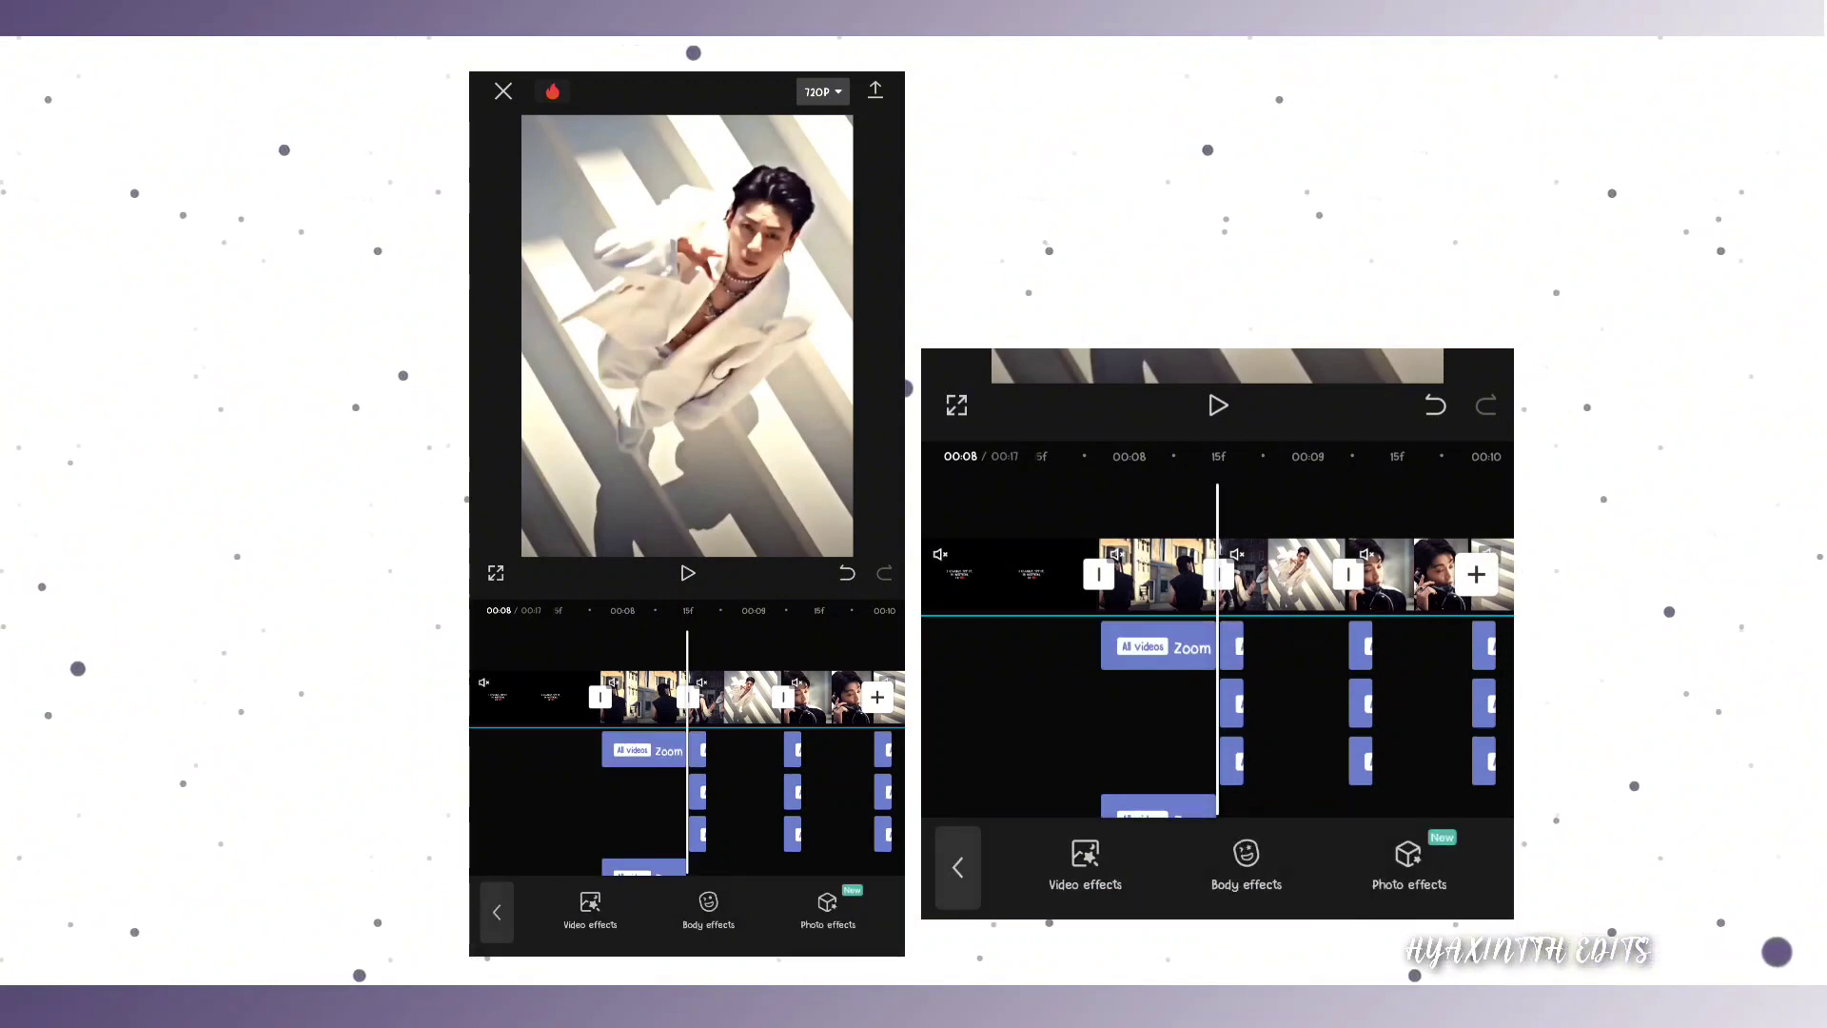
Drag the All videos Zoom effect down onto the bottom effect track.
drag(1157, 647, 1157, 786)
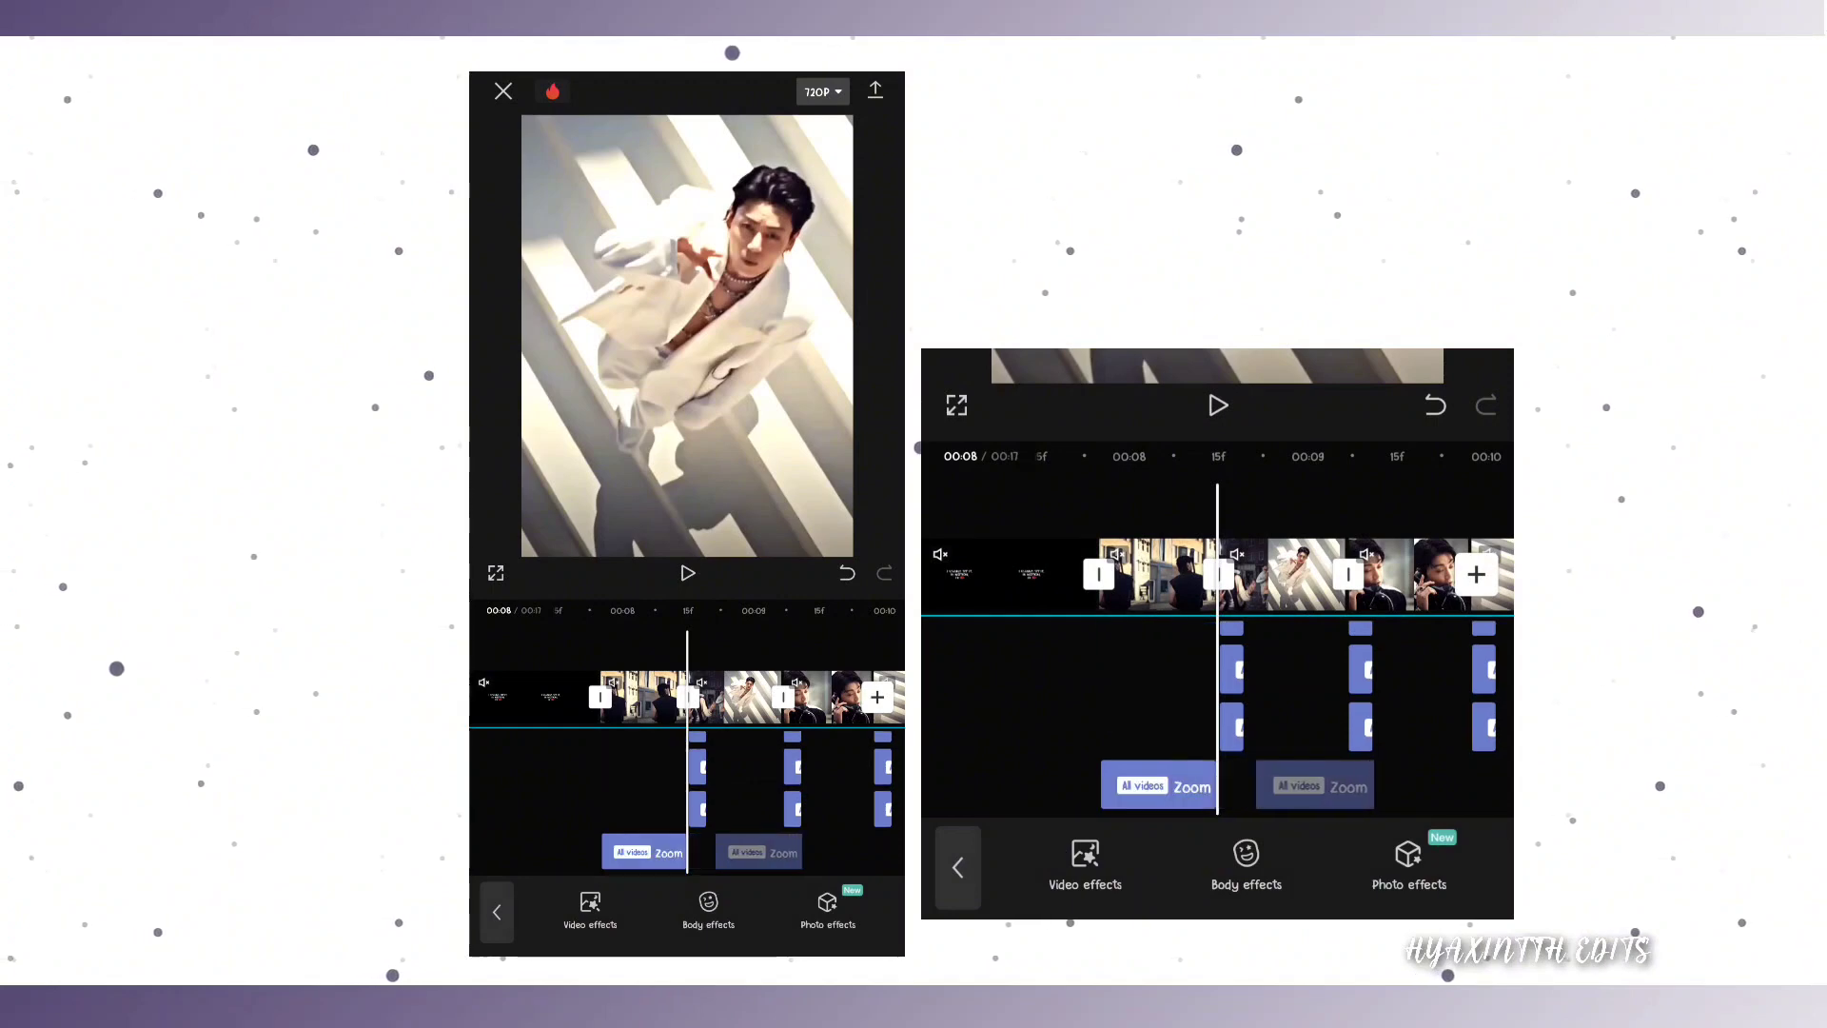